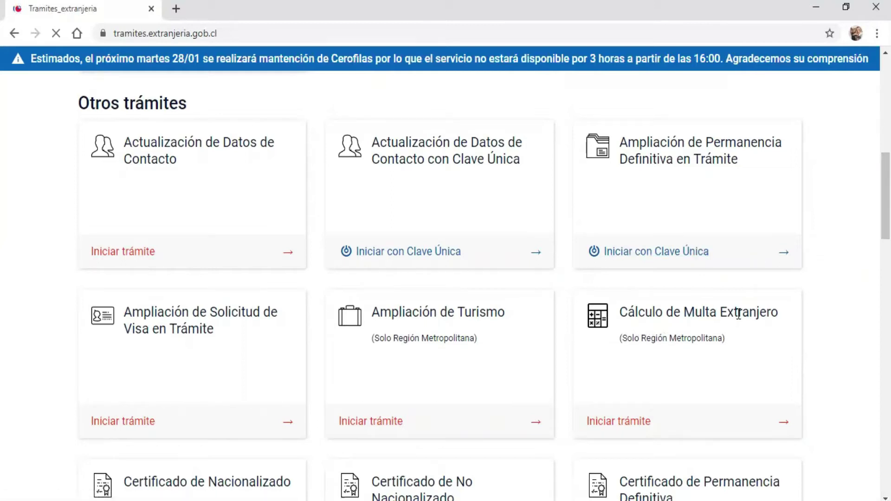
Step: Start the Cálculo de Multa Extranjero application from its card
{"action": "left_click", "coordinate": [623, 422]}
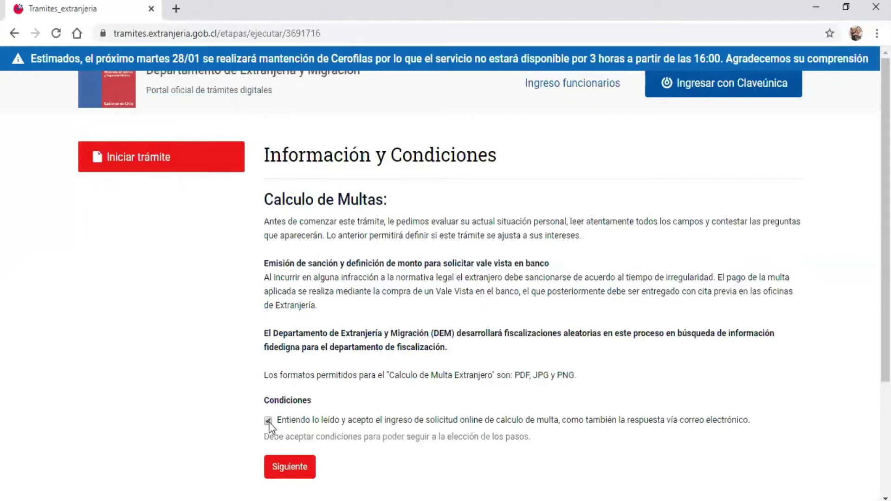
Step: Continue to the applicant form and enter the applicant's given names and surnames
{"action": "left_click", "coordinate": [297, 471]}
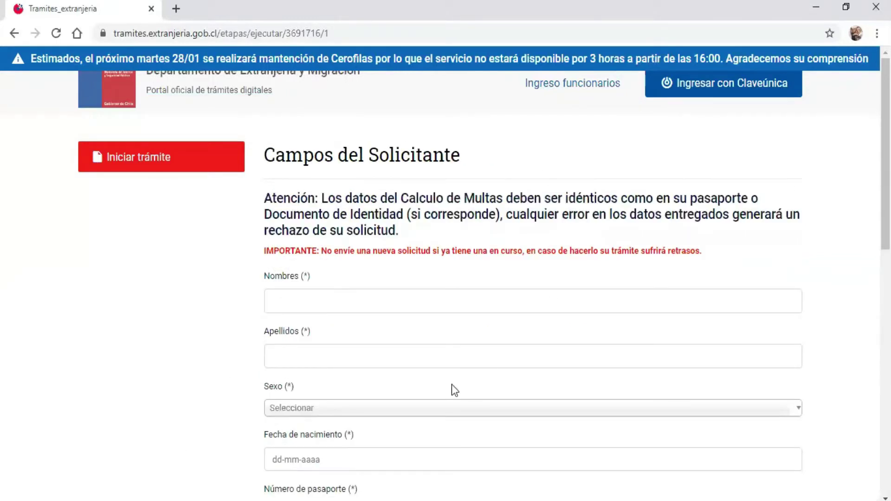
{"action": "left_click", "coordinate": [353, 298]}
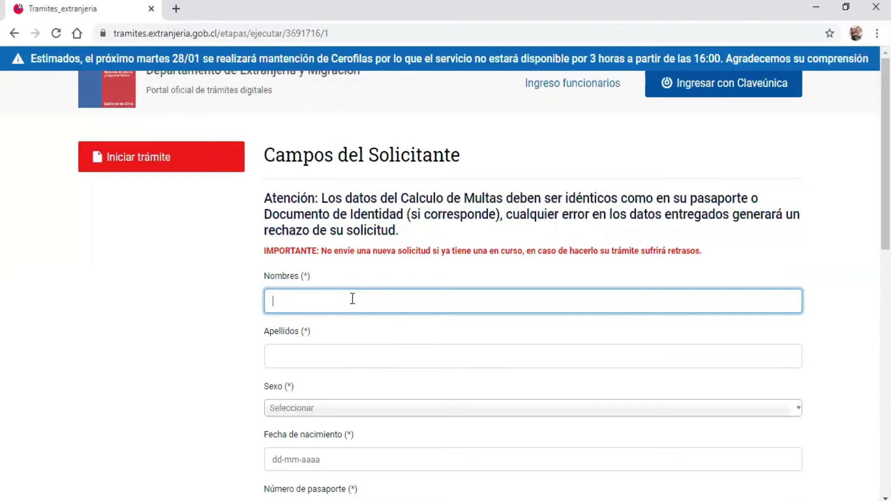
{"action": "left_click", "coordinate": [342, 352]}
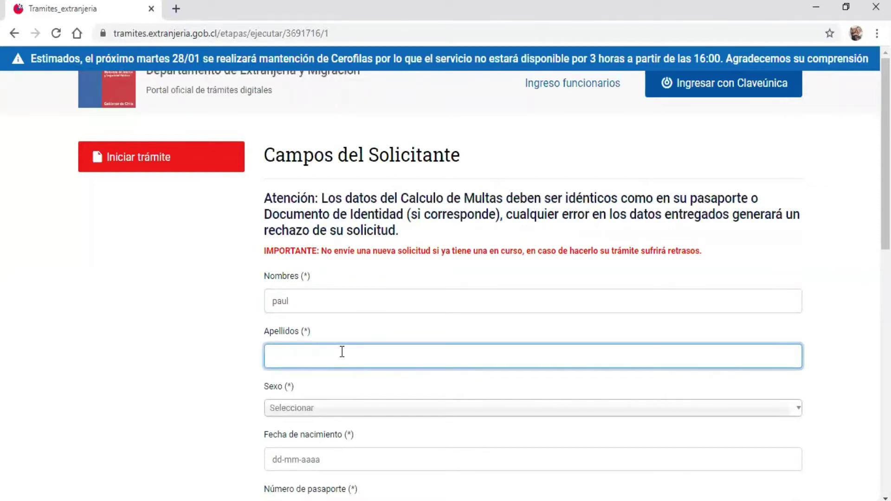
{"action": "scroll", "coordinate": [533, 279], "scroll_direction": "down", "scroll_amount": 3}
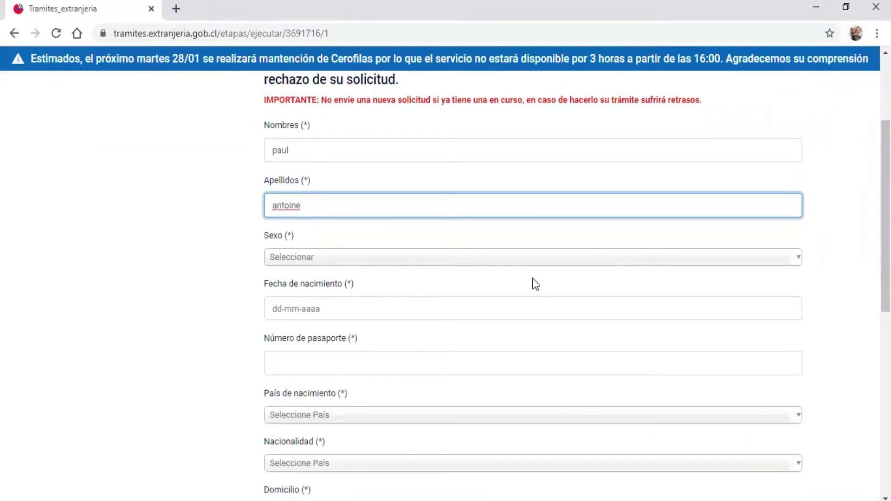
{"action": "left_click", "coordinate": [798, 263]}
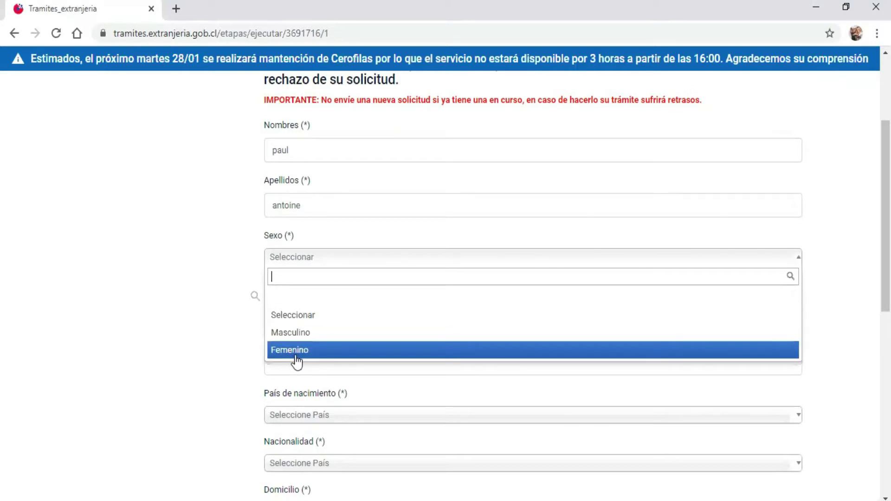
{"action": "left_click", "coordinate": [314, 335]}
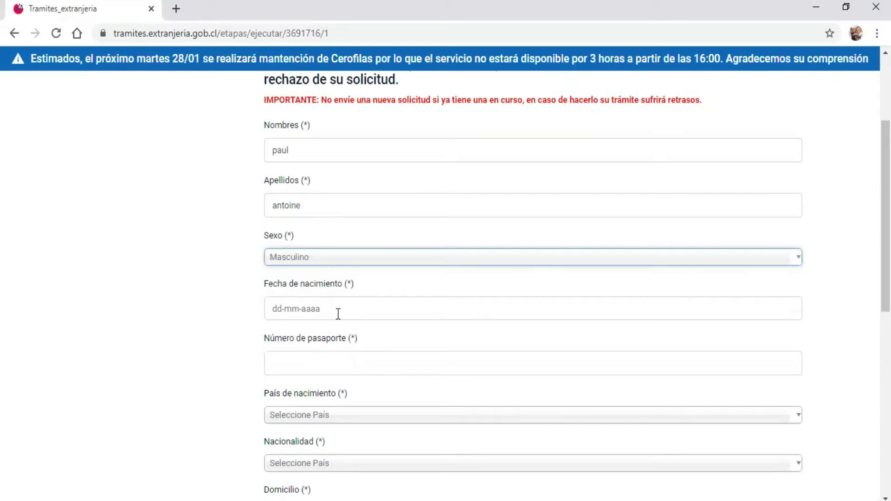
{"action": "left_click", "coordinate": [312, 311]}
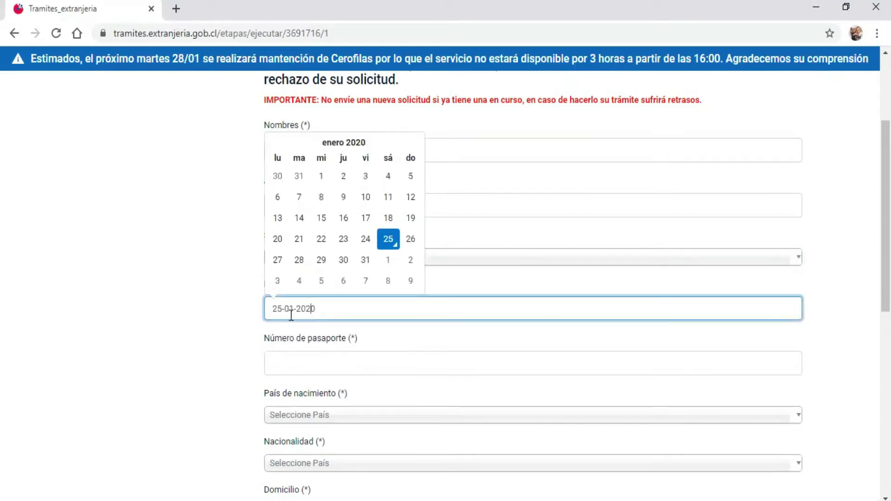
{"action": "left_click", "coordinate": [283, 309]}
{"action": "type", "text": "-9"}
{"action": "key", "text": "BackSpace"}
{"action": "key", "text": "BackSpace"}
{"action": "key", "text": "BackSpace"}
{"action": "key", "text": "BackSpace"}
{"action": "left_click", "coordinate": [311, 312]}
{"action": "key", "text": "BackSpace"}
{"action": "key", "text": "BackSpace"}
{"action": "key", "text": "BackSpace"}
{"action": "key", "text": "BackSpace"}
{"action": "key", "text": "BackSpace"}
{"action": "key", "text": "BackSpace"}
{"action": "key", "text": "BackSpace"}
{"action": "left_click", "coordinate": [363, 371]}
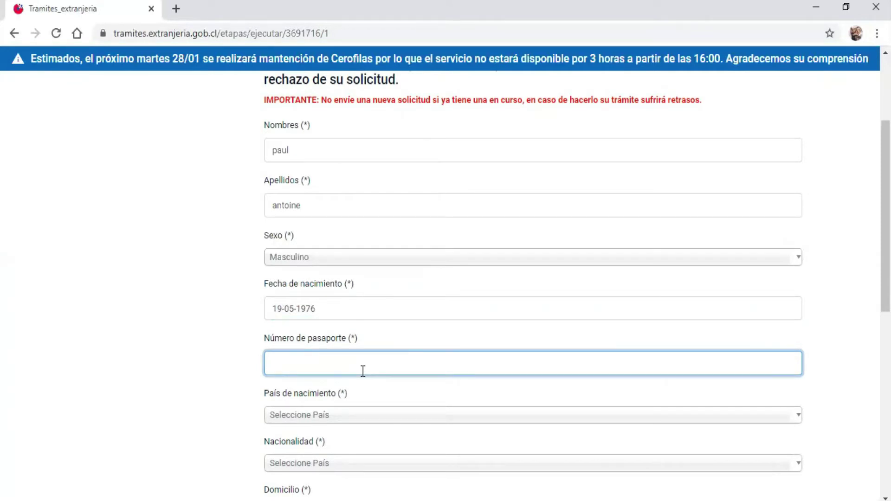
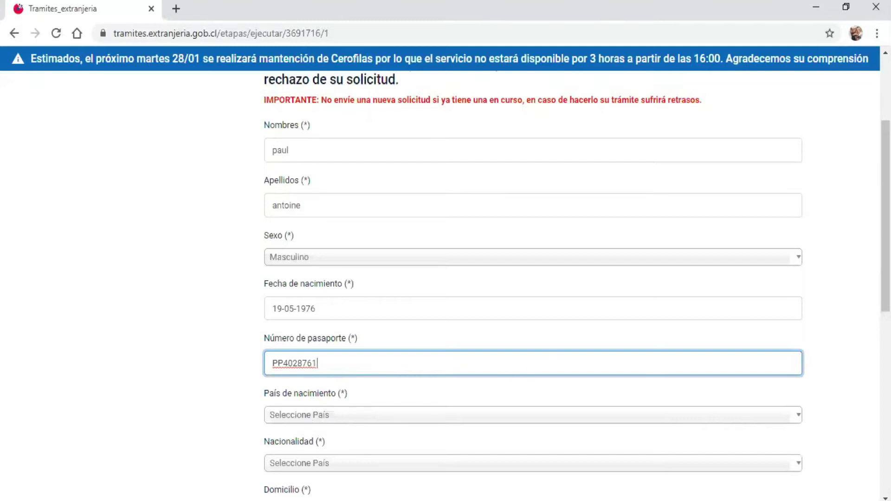
Step: Set the country of birth to Haití
{"action": "scroll", "coordinate": [437, 307], "scroll_direction": "down", "scroll_amount": 3}
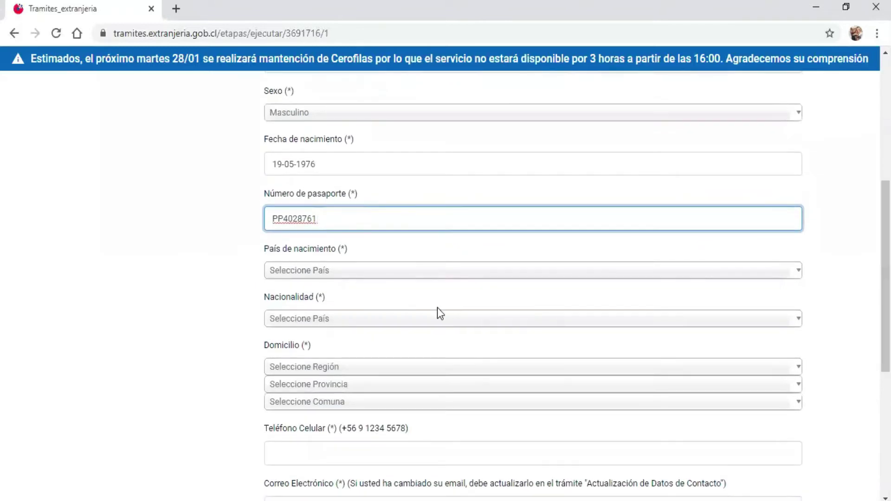
{"action": "left_click", "coordinate": [798, 274]}
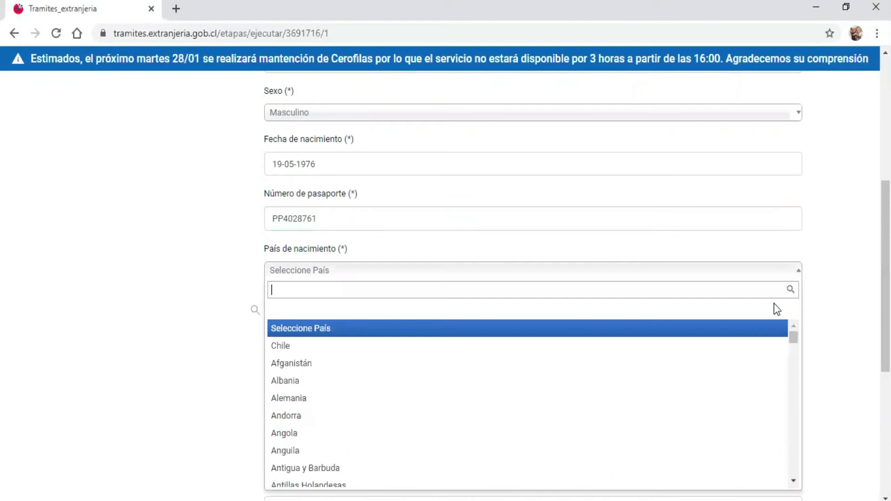
{"action": "left_click_drag", "start_coordinate": [792, 340], "coordinate": [792, 388]}
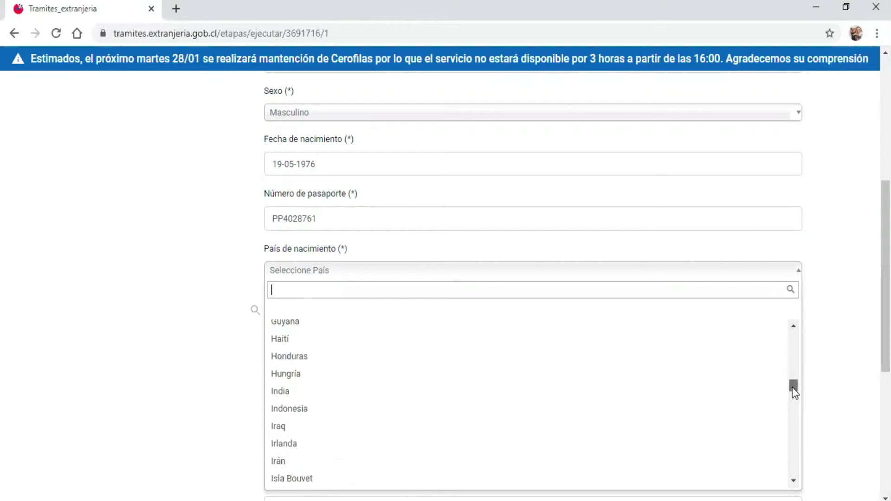
{"action": "left_click", "coordinate": [336, 343]}
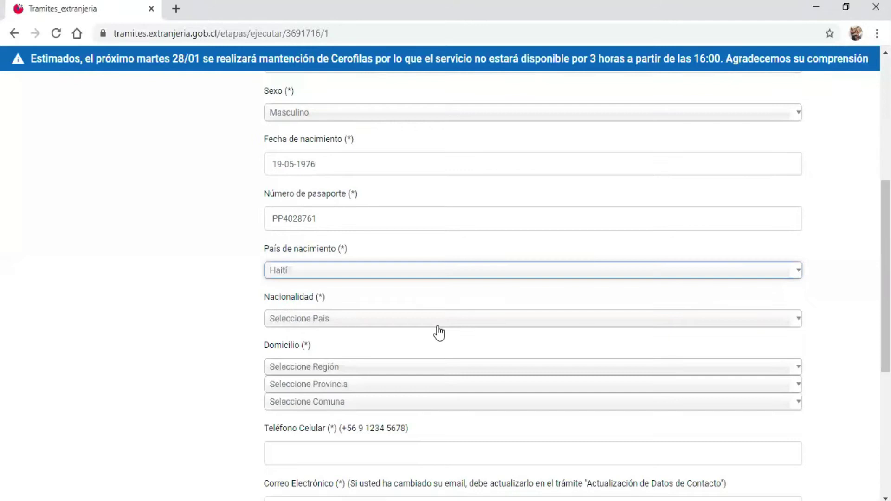
Step: Set the nationality to Haití
{"action": "left_click", "coordinate": [797, 324]}
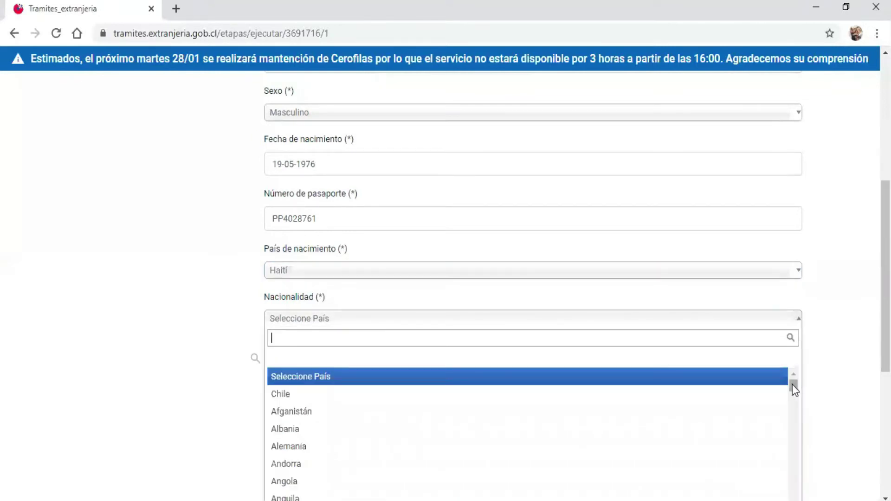
{"action": "left_click_drag", "start_coordinate": [793, 387], "coordinate": [793, 431]}
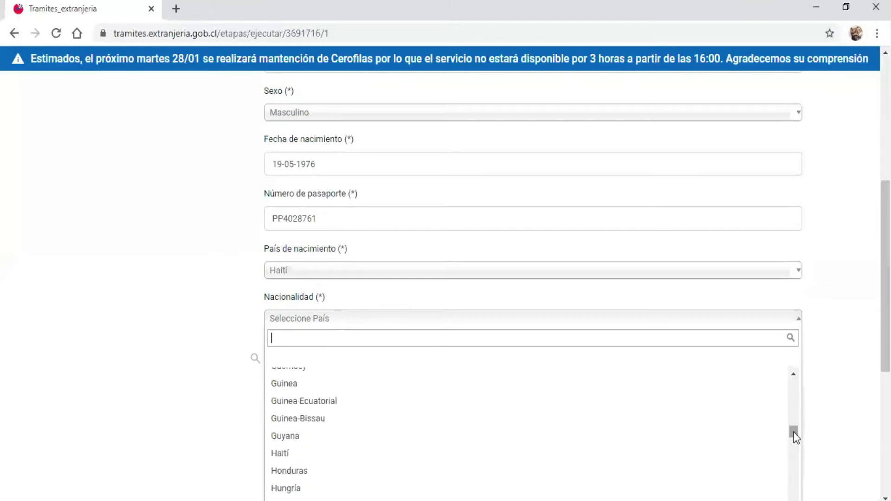
{"action": "left_click", "coordinate": [390, 453]}
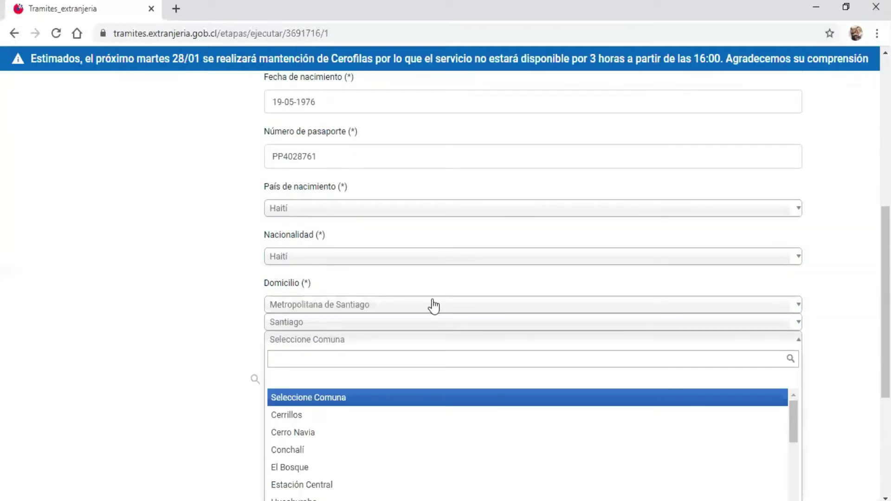
Step: Set the address to region Metropolitana de Santiago, province Santiago and commune Conchalí
{"action": "left_click", "coordinate": [434, 307]}
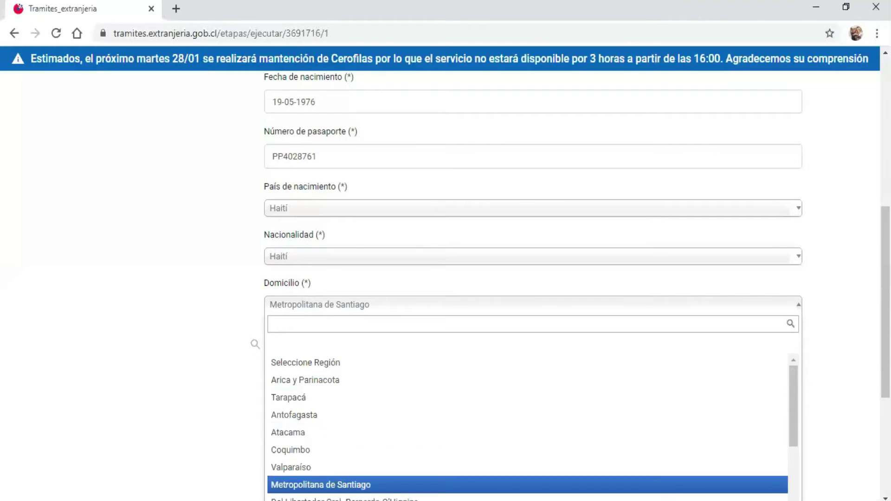
{"action": "key", "text": "Return"}
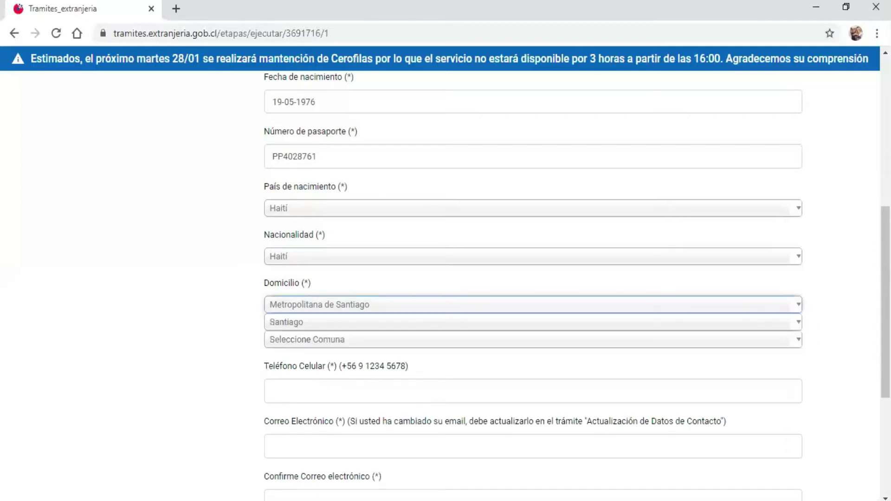
{"action": "left_click", "coordinate": [798, 324]}
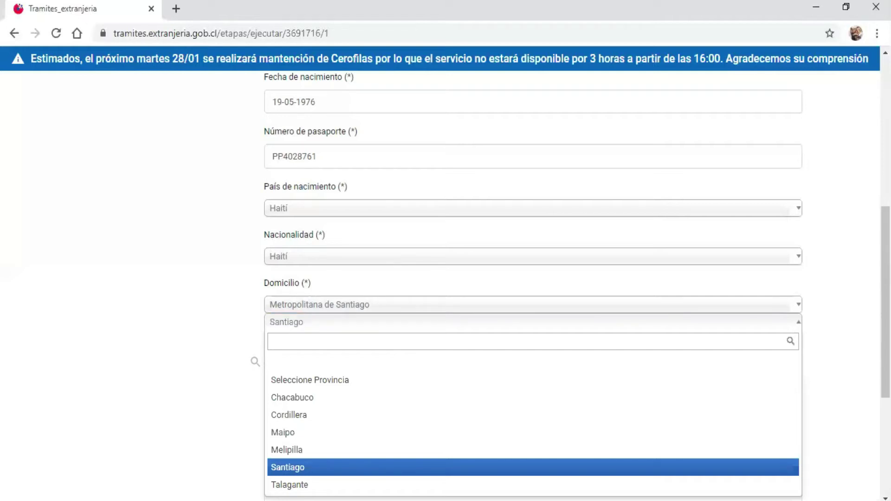
{"action": "key", "text": "Up"}
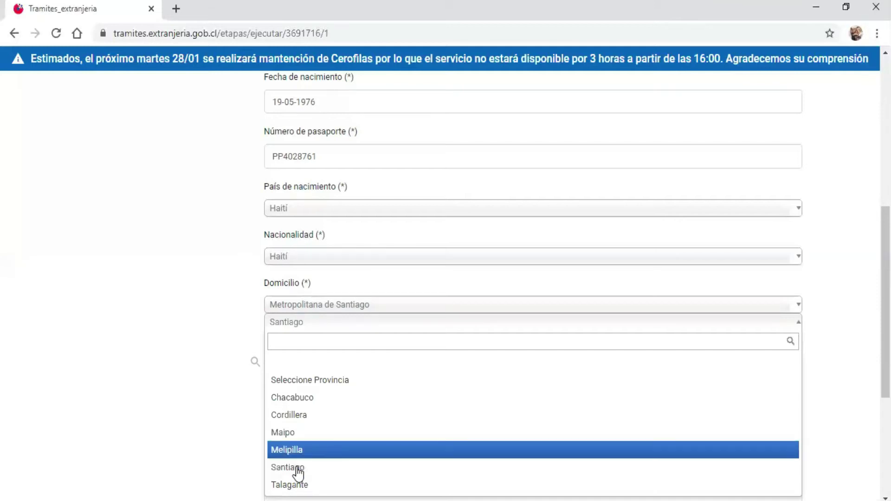
{"action": "left_click", "coordinate": [297, 469]}
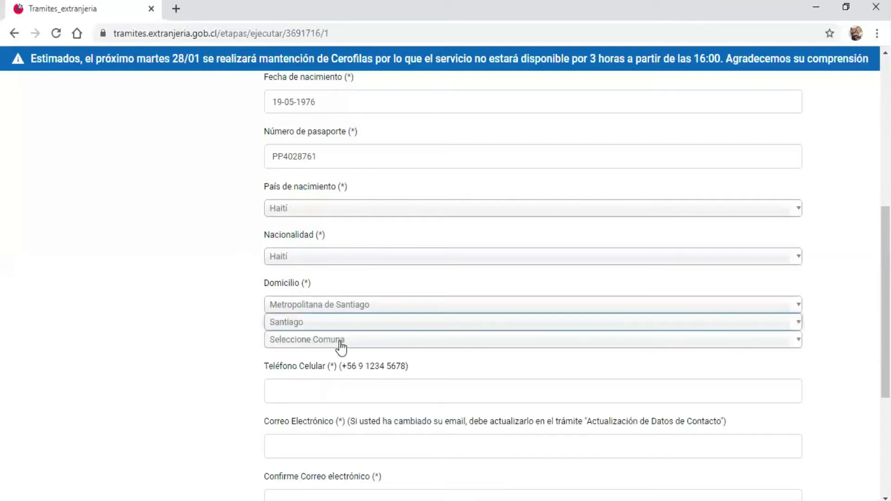
{"action": "left_click", "coordinate": [798, 346]}
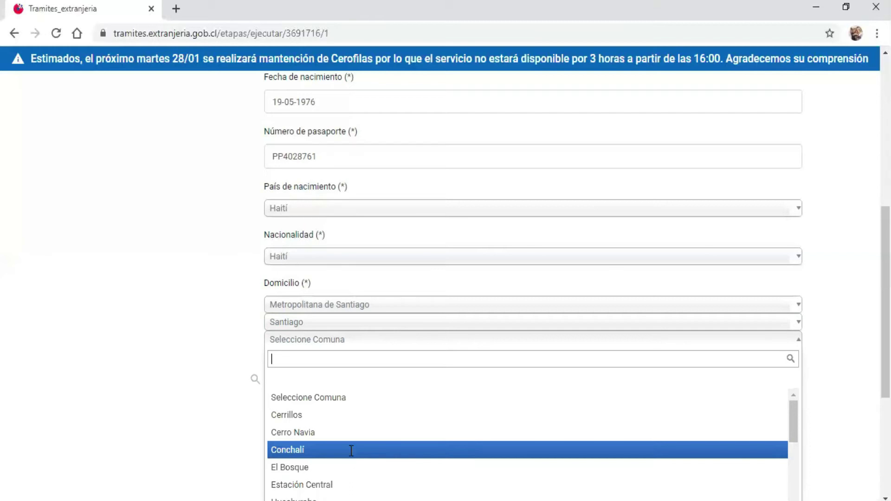
{"action": "left_click", "coordinate": [351, 450]}
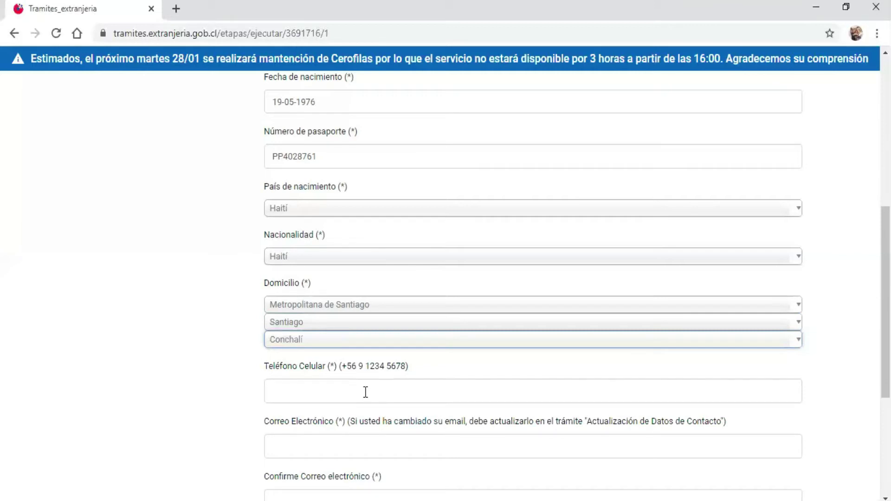
Step: Enter the applicant's mobile phone number with the +56 prefix in Teléfono Celular
{"action": "left_click", "coordinate": [365, 392]}
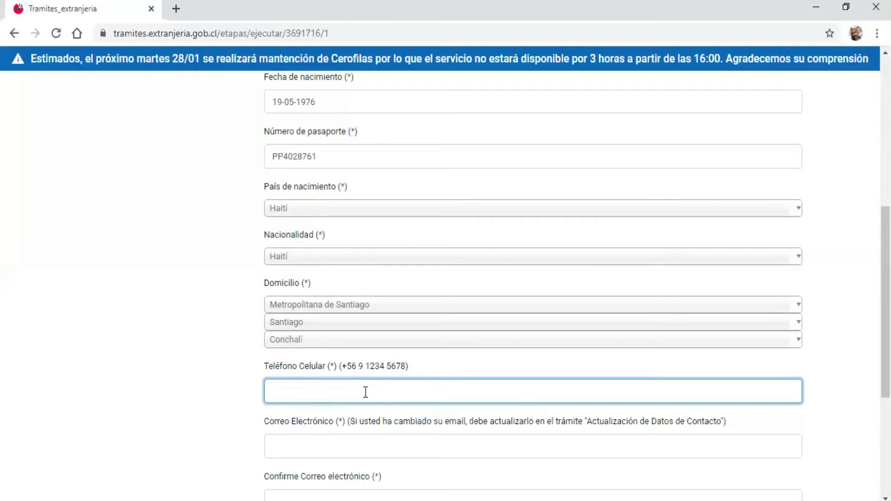
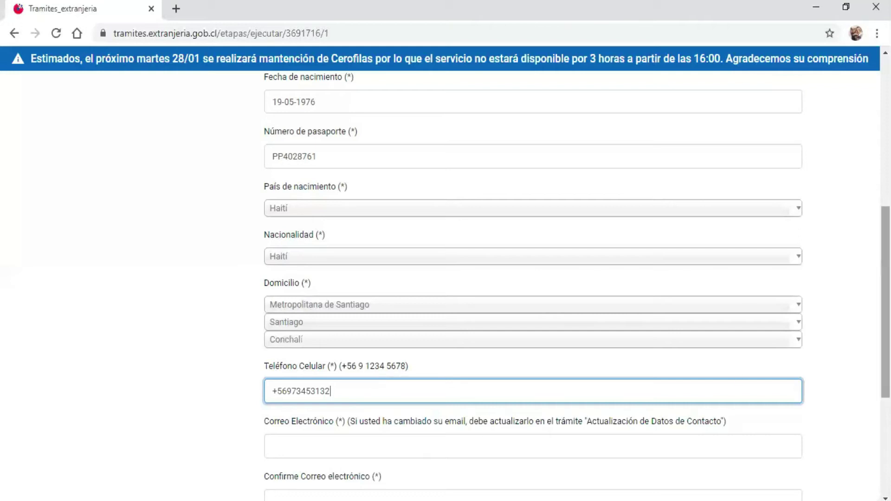
{"action": "scroll", "coordinate": [885, 302], "scroll_direction": "down", "scroll_amount": 3}
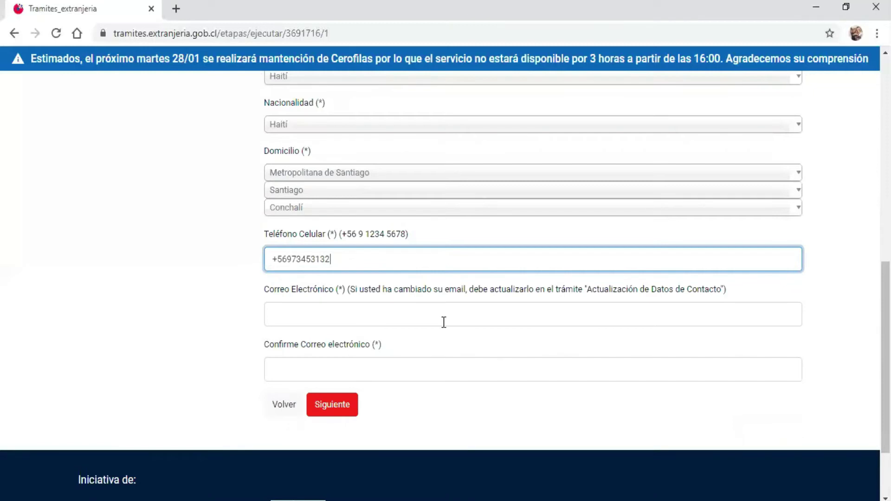
Step: Enter the applicant's e-mail address and its confirmation, then submit this form step
{"action": "left_click", "coordinate": [420, 309]}
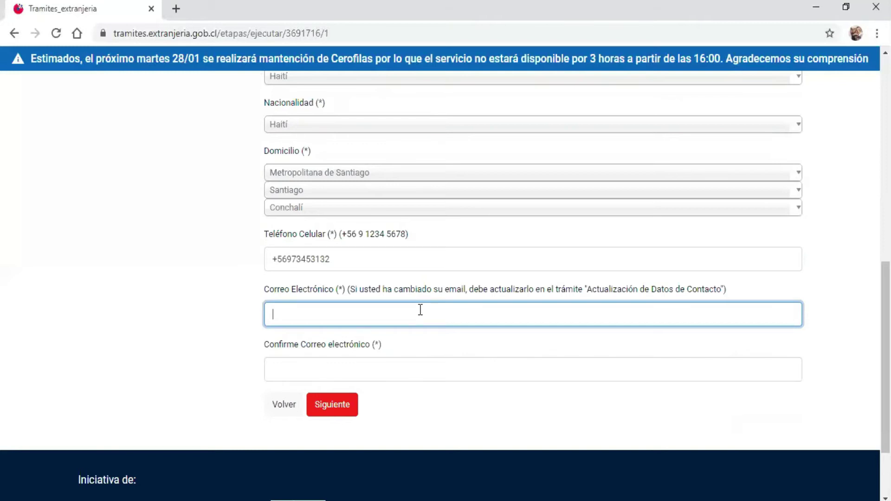
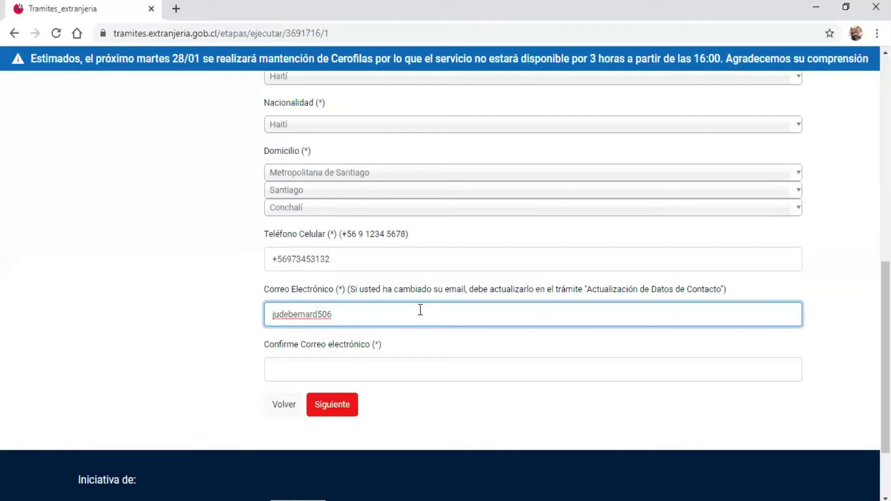
{"action": "left_click", "coordinate": [342, 365]}
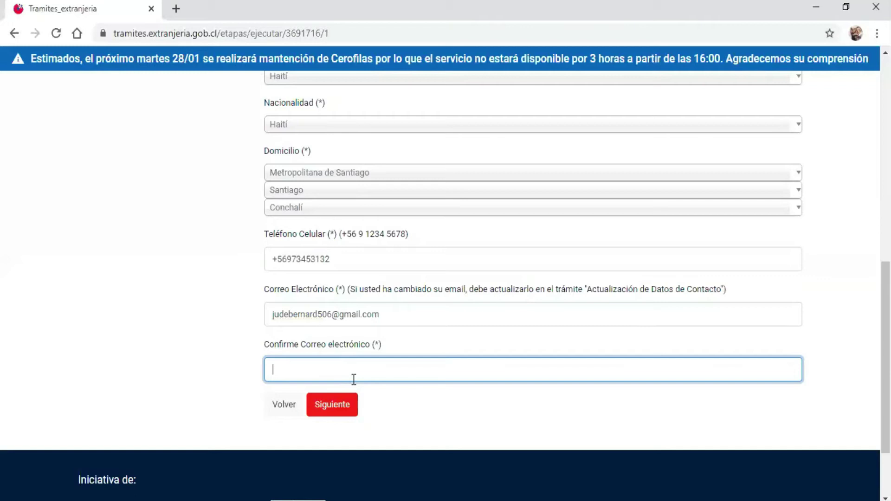
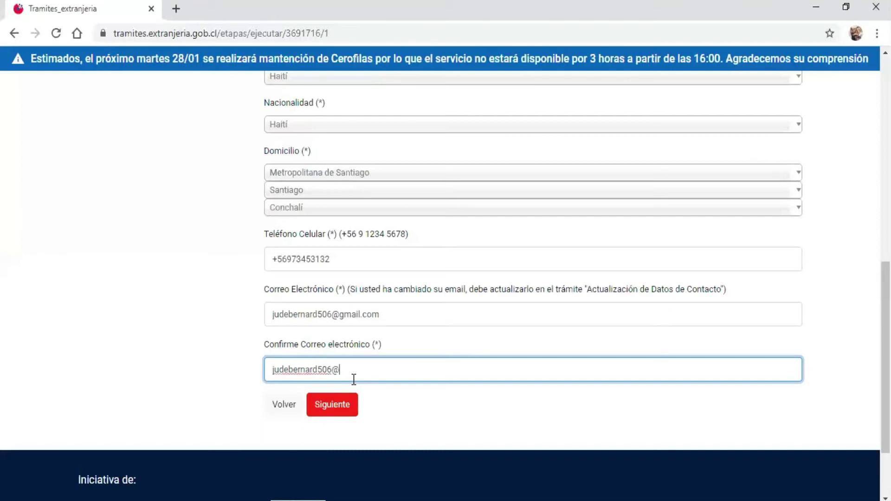
{"action": "scroll", "coordinate": [505, 307], "scroll_direction": "down", "scroll_amount": 1}
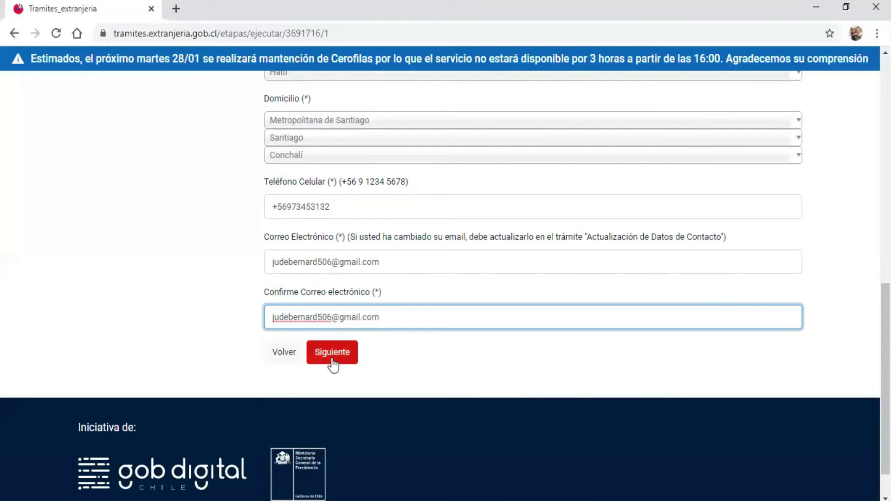
{"action": "left_click", "coordinate": [332, 354]}
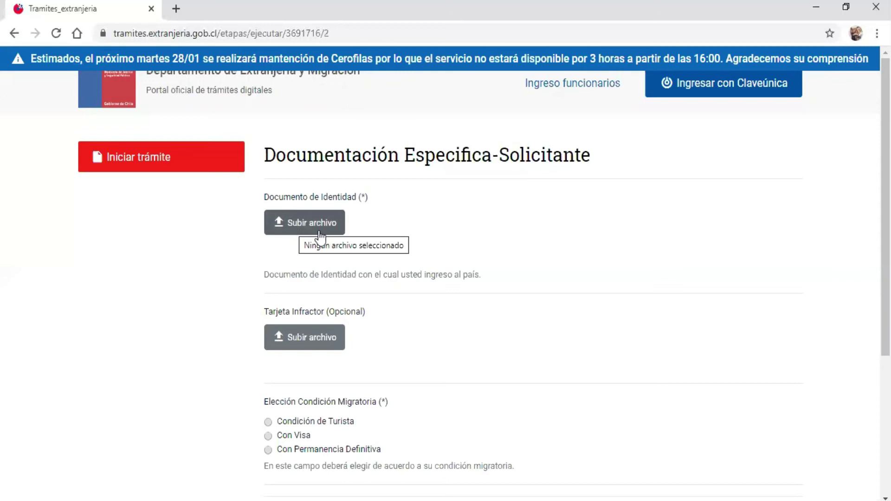
Step: Upload DSC_0004 from the desktop documents folder as the Documento de Identidad
{"action": "left_click", "coordinate": [297, 223]}
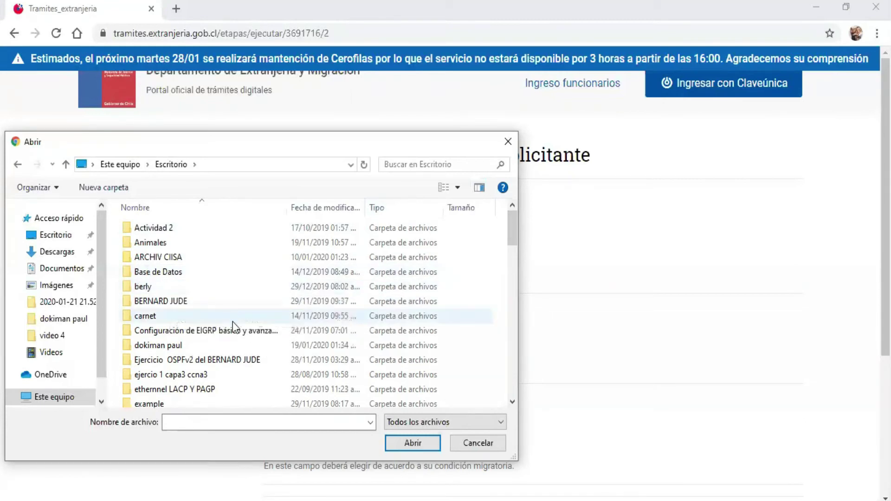
{"action": "left_click", "coordinate": [185, 345]}
{"action": "double_click", "coordinate": [185, 345]}
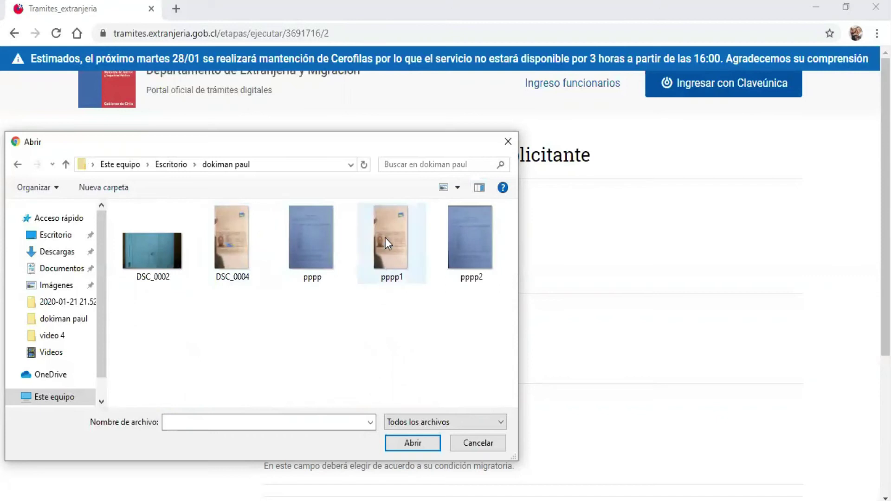
{"action": "double_click", "coordinate": [231, 240]}
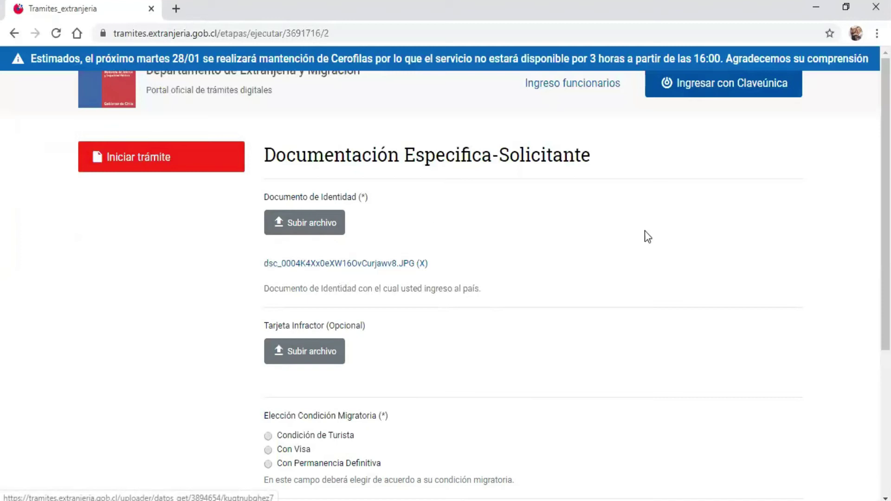
Step: Declare the migratory condition as Con Visa with visa type Temporaria
{"action": "scroll", "coordinate": [344, 271], "scroll_direction": "down", "scroll_amount": 2}
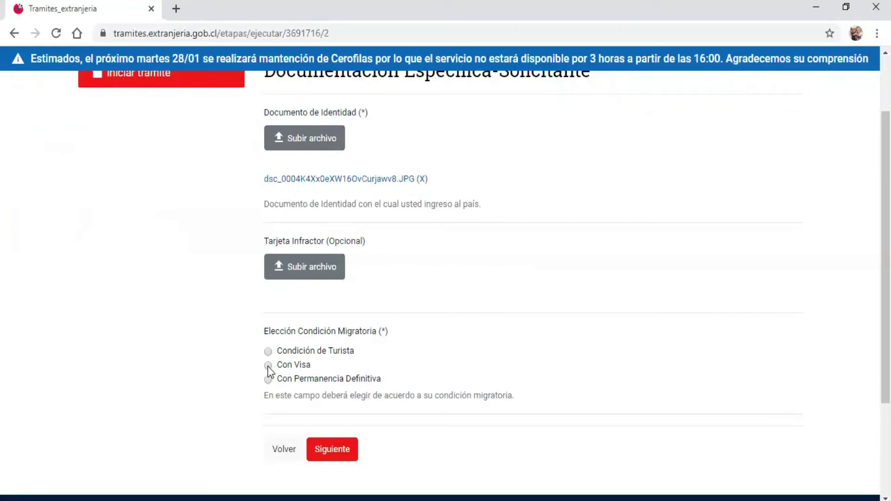
{"action": "left_click", "coordinate": [268, 366]}
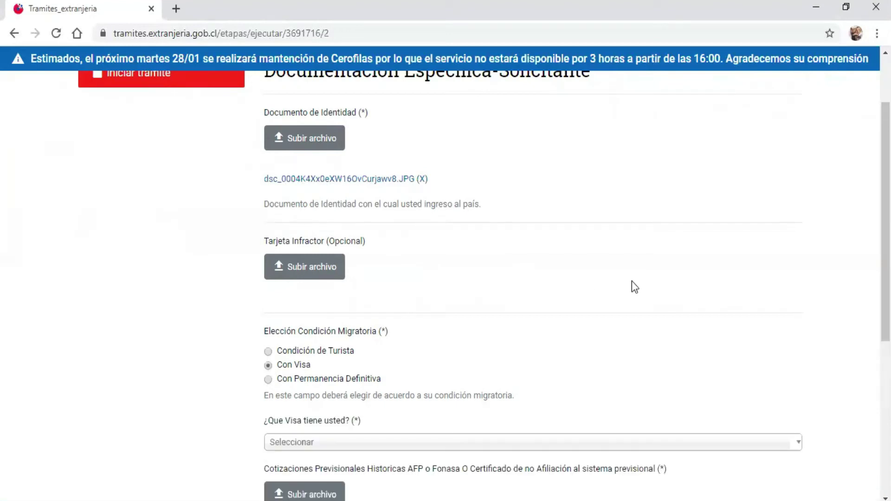
{"action": "left_click_drag", "start_coordinate": [885, 201], "coordinate": [885, 279]}
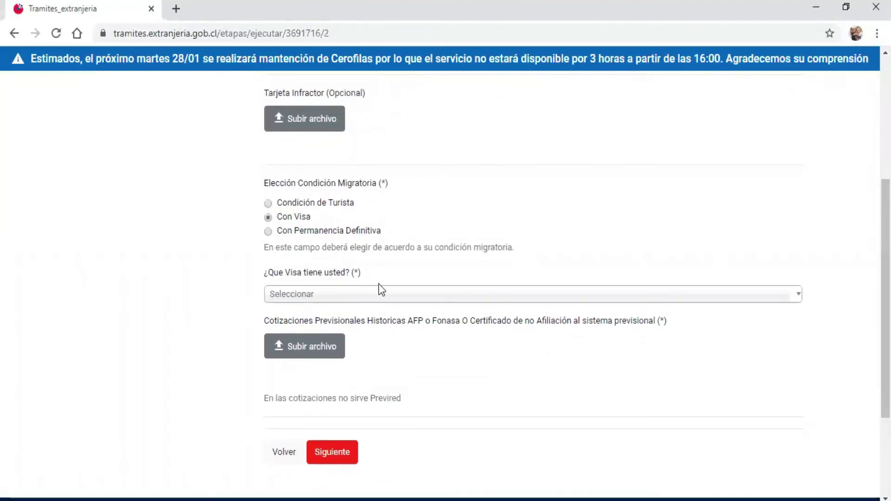
{"action": "left_click", "coordinate": [798, 299]}
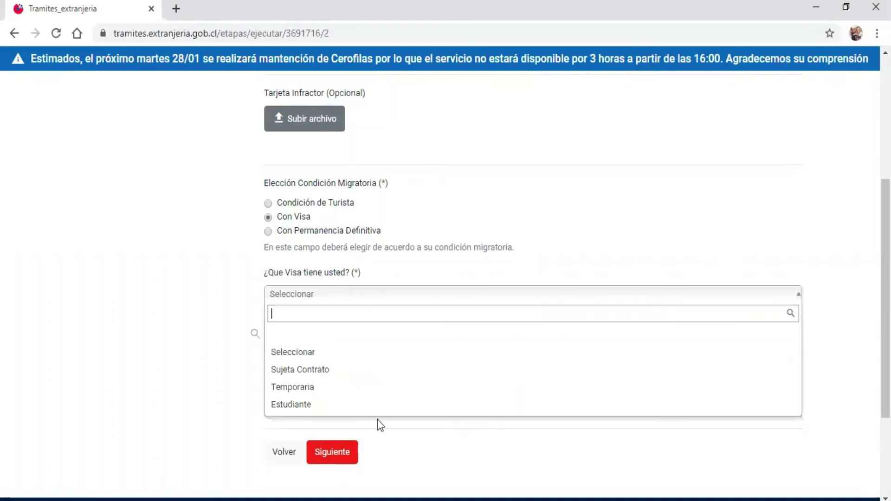
{"action": "left_click", "coordinate": [318, 388]}
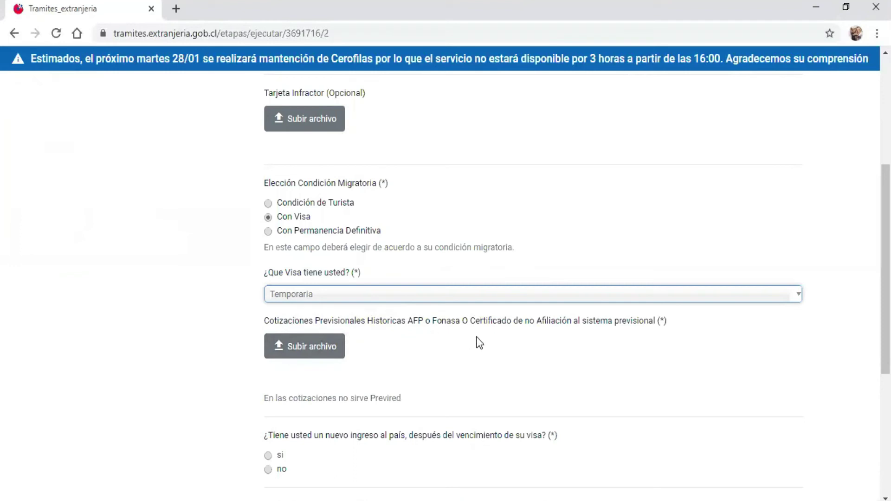
{"action": "left_click", "coordinate": [304, 352]}
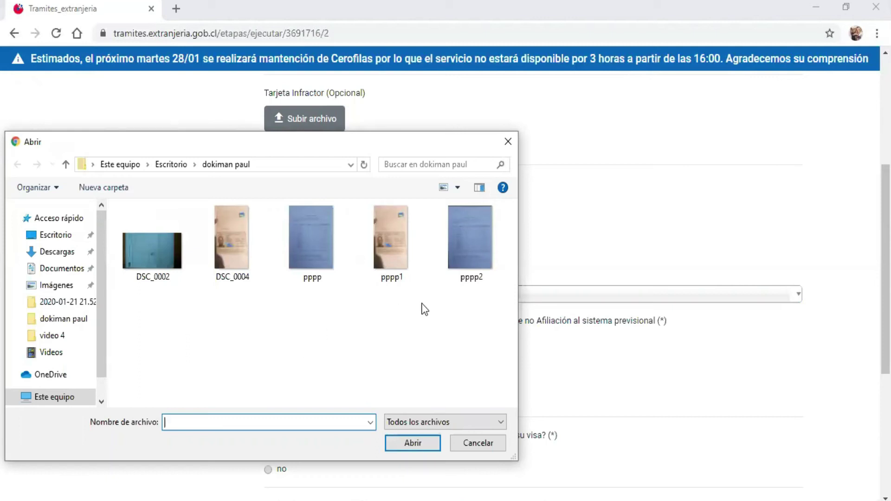
Step: Attach the planvital image as Cotizaciones Previsionales, replacing the first file picked
{"action": "double_click", "coordinate": [473, 234]}
{"action": "scroll", "coordinate": [311, 208], "scroll_direction": "down", "scroll_amount": 3}
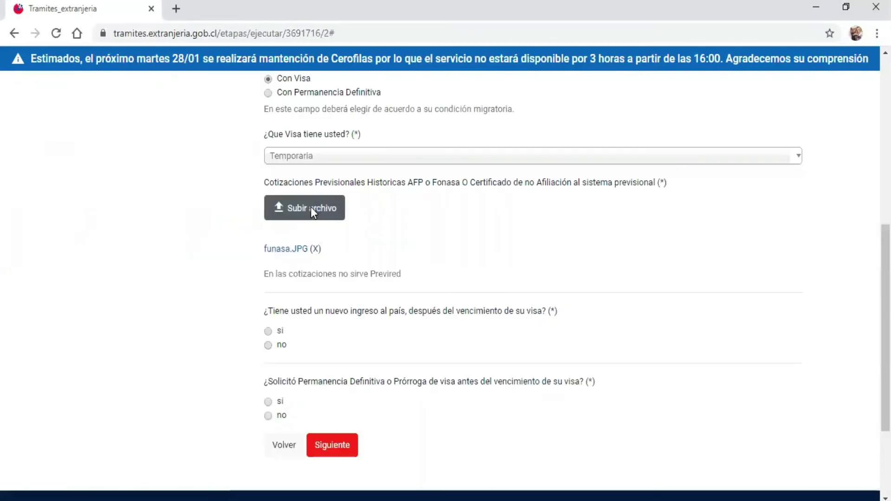
{"action": "left_click", "coordinate": [311, 207]}
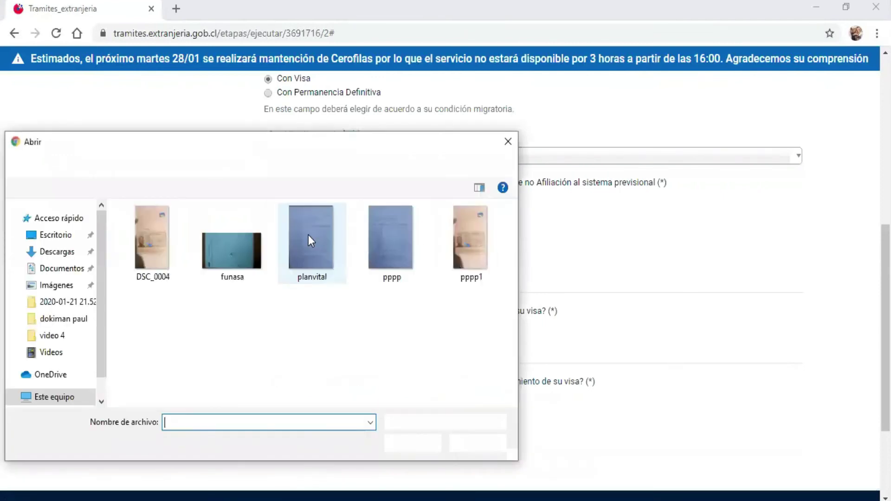
{"action": "double_click", "coordinate": [308, 235]}
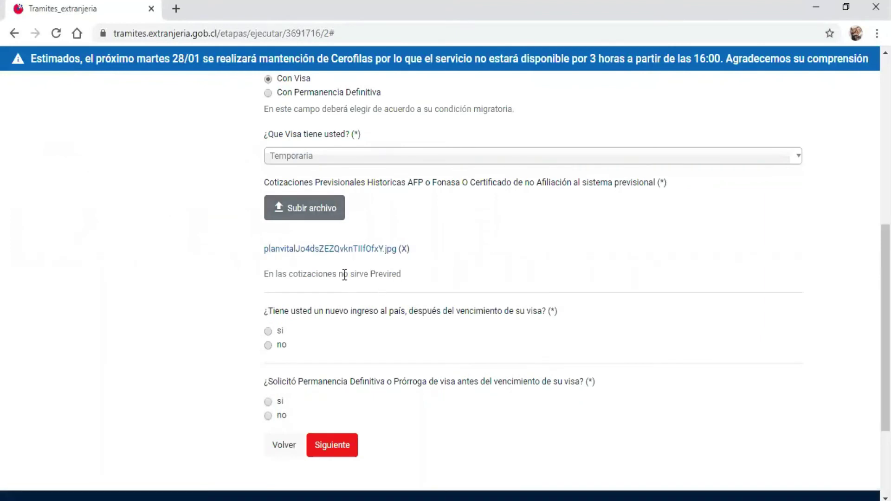
Step: Mark 'no' for re-entering Chile after the visa expired, review the form, and submit the answers
{"action": "scroll", "coordinate": [278, 232], "scroll_direction": "down", "scroll_amount": 3}
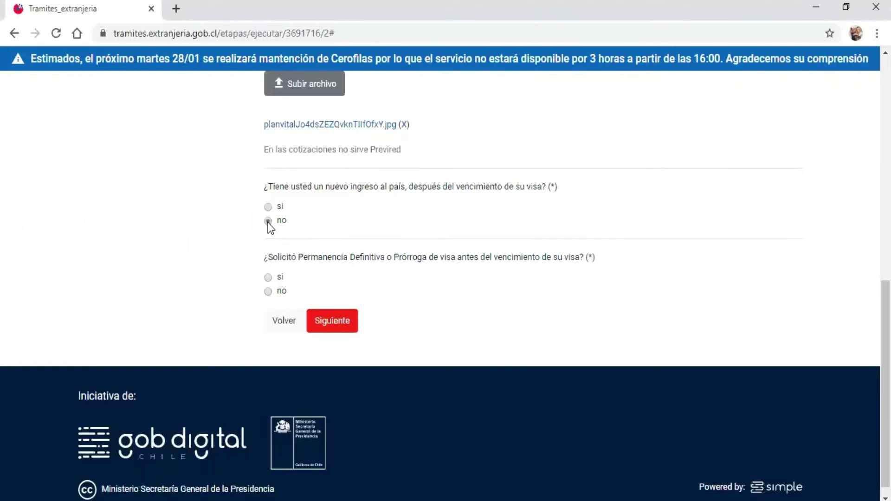
{"action": "left_click", "coordinate": [268, 221]}
{"action": "scroll", "coordinate": [576, 285], "scroll_direction": "up", "scroll_amount": 6}
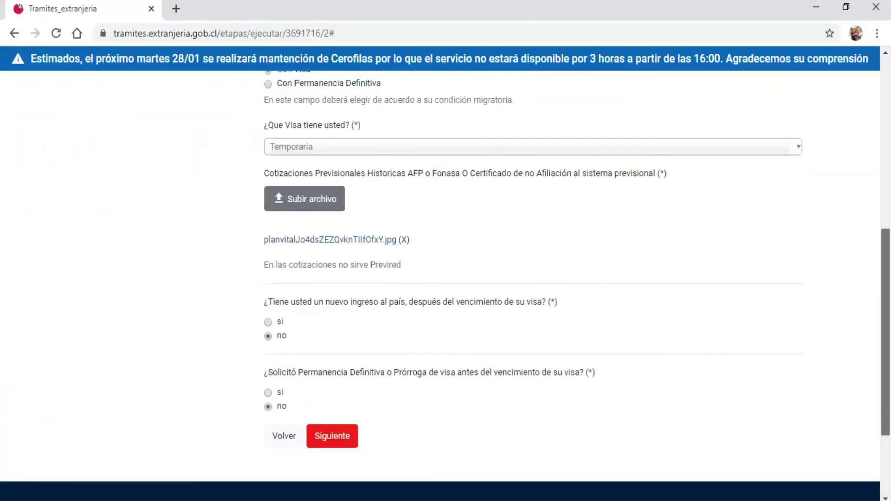
{"action": "scroll", "coordinate": [577, 285], "scroll_direction": "up", "scroll_amount": 2}
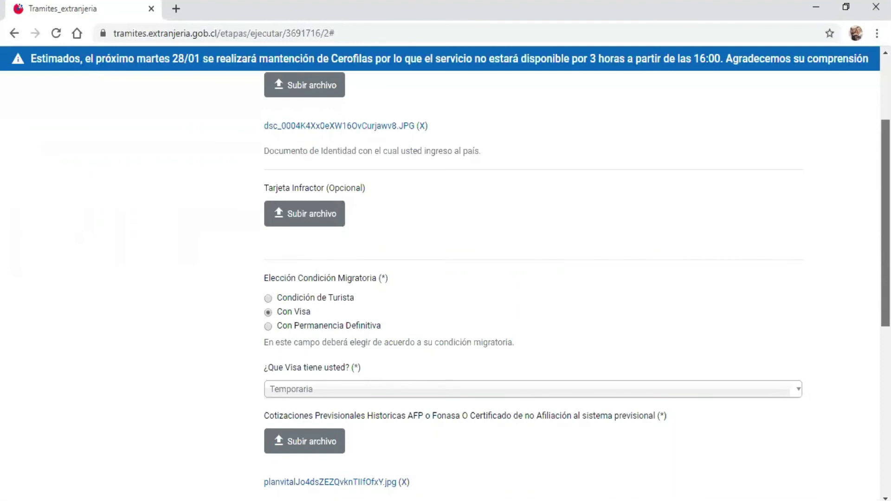
{"action": "scroll", "coordinate": [526, 246], "scroll_direction": "down", "scroll_amount": 8}
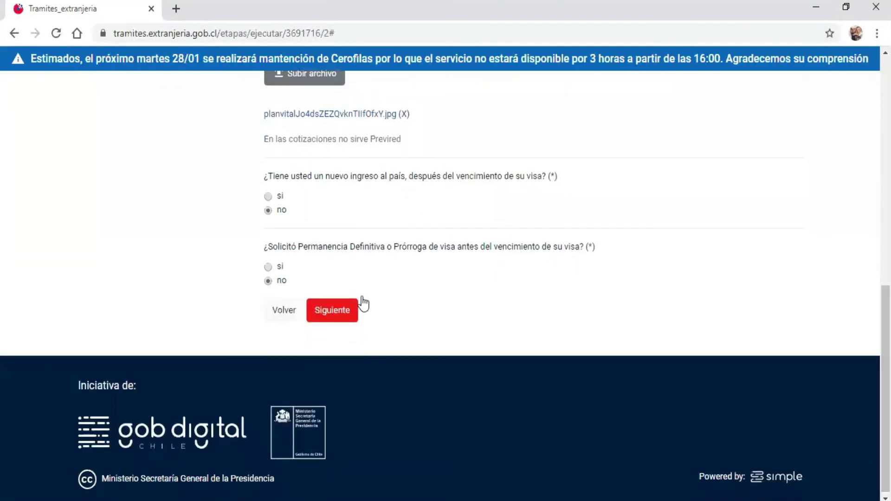
{"action": "left_click", "coordinate": [334, 314]}
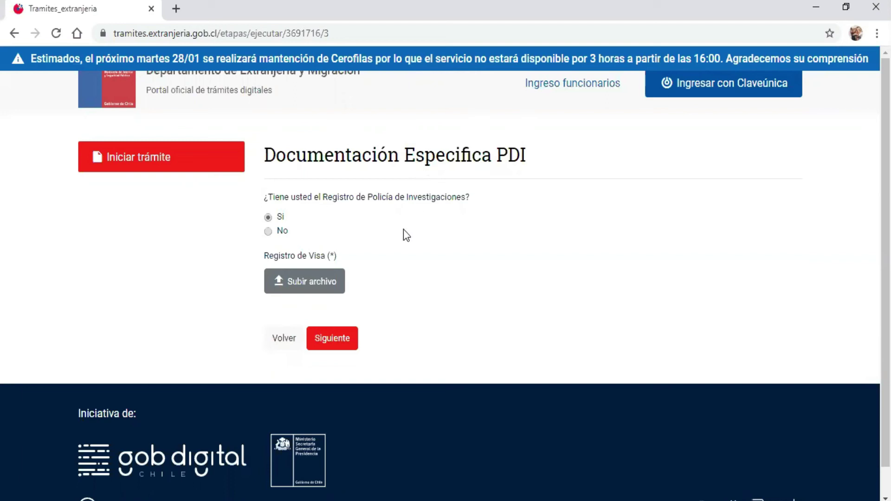
Step: Upload the 'pdi p' image from Descargas as the visa registration and submit the PDI step
{"action": "left_click", "coordinate": [297, 284]}
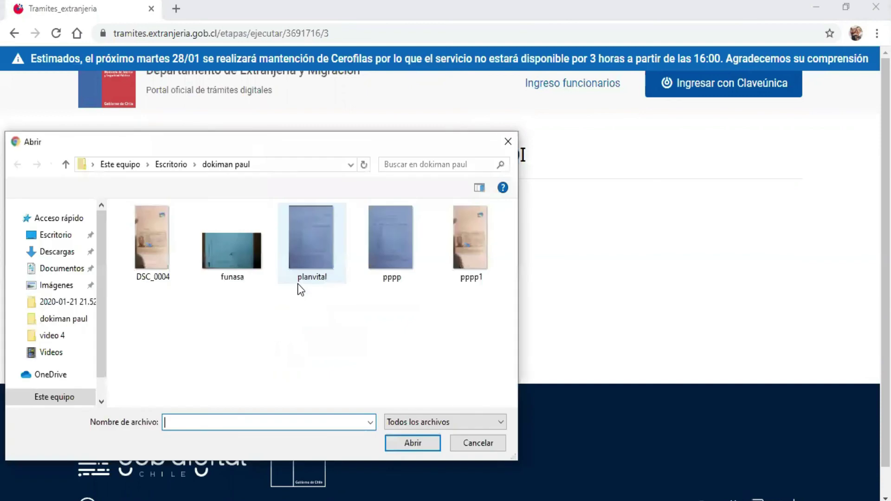
{"action": "left_click", "coordinate": [44, 252]}
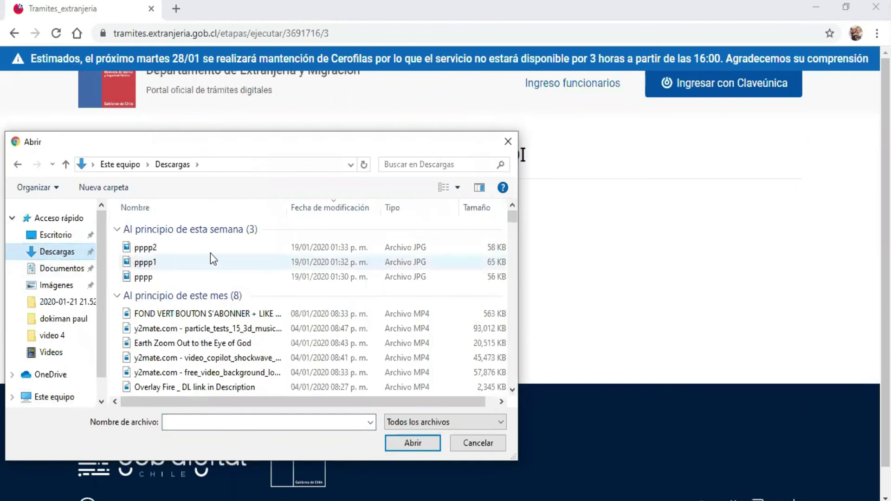
{"action": "left_click_drag", "start_coordinate": [512, 222], "coordinate": [513, 214]}
{"action": "left_click", "coordinate": [404, 165]}
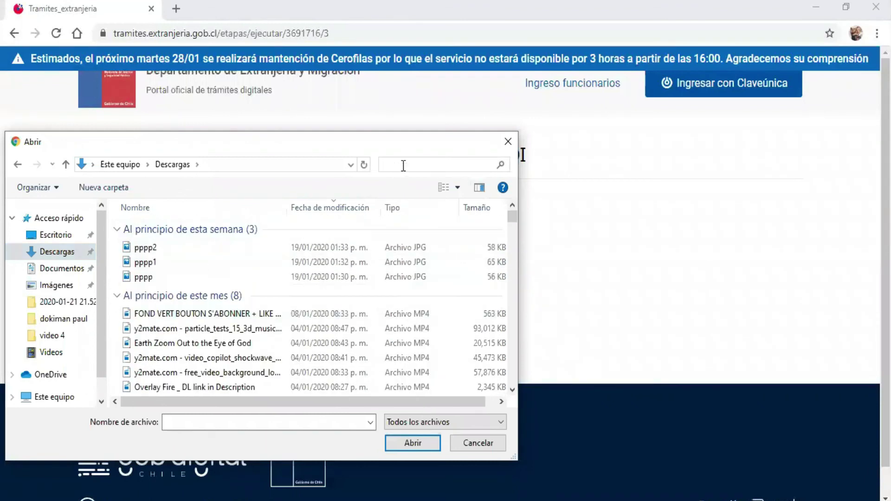
{"action": "type", "text": "pdi"}
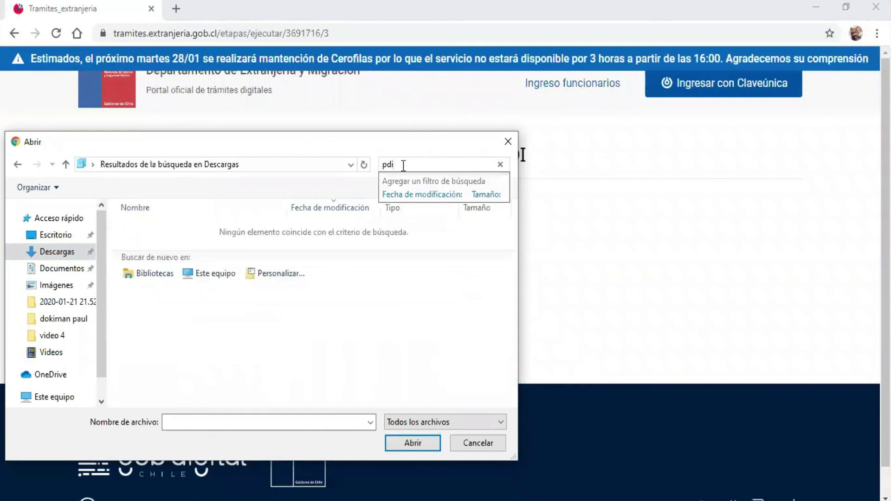
{"action": "type", "text": " p"}
{"action": "left_click", "coordinate": [153, 275]}
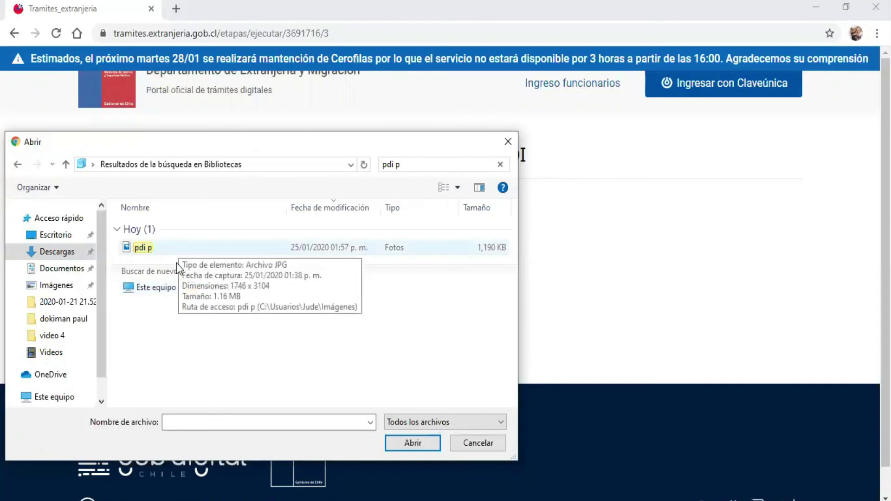
{"action": "double_click", "coordinate": [143, 246]}
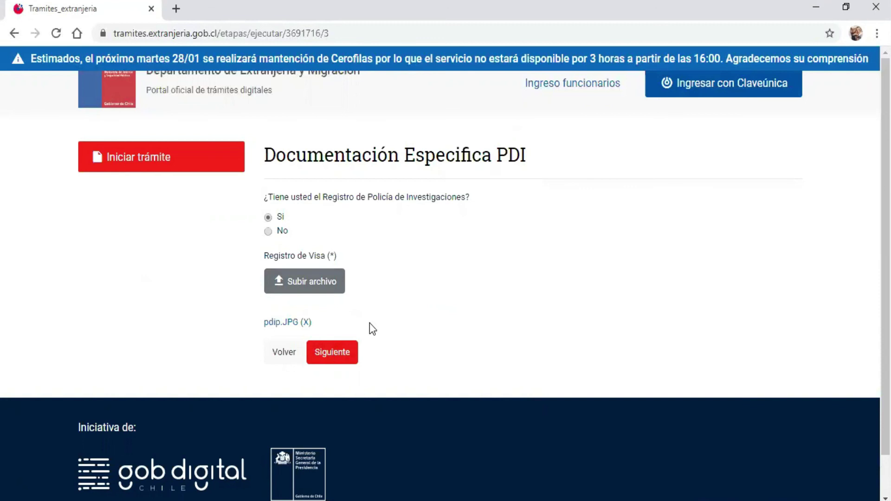
{"action": "left_click", "coordinate": [338, 358]}
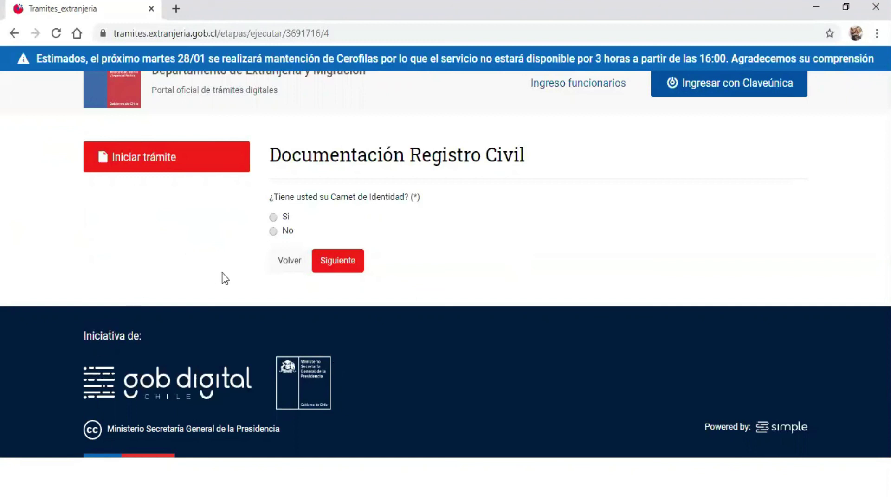
Step: Choose No for '¿Tiene usted su Carnet de Identidad?' and submit the Registro Civil step
{"action": "left_click", "coordinate": [273, 231]}
{"action": "left_click", "coordinate": [333, 263]}
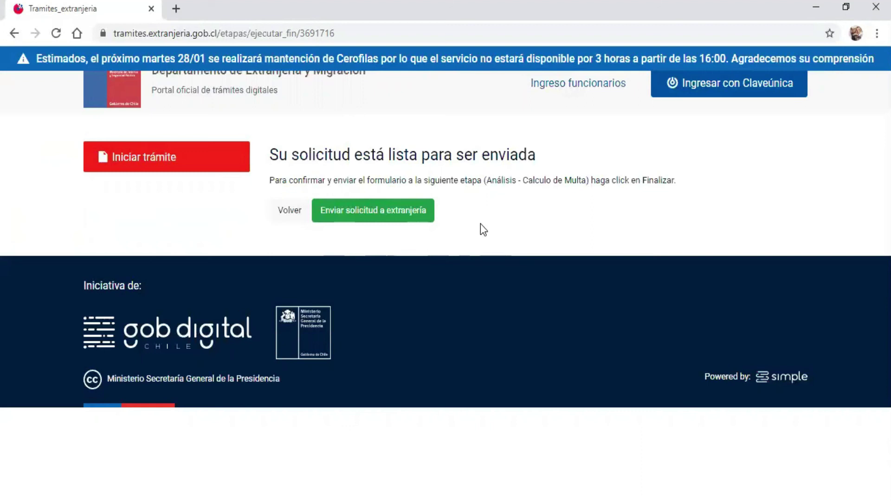
Step: Send the completed Cálculo de Multa request with 'Enviar solicitud a extranjería'
{"action": "left_click", "coordinate": [357, 214]}
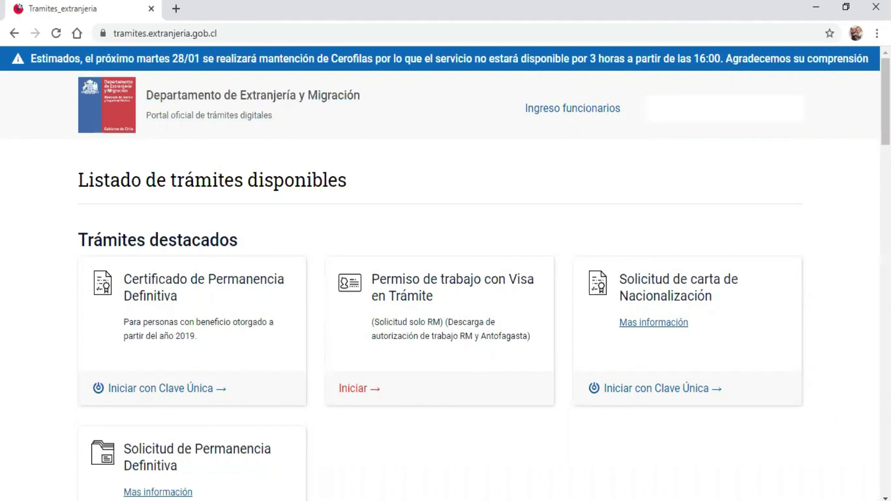
{"action": "scroll", "coordinate": [446, 278], "scroll_direction": "down", "scroll_amount": 15}
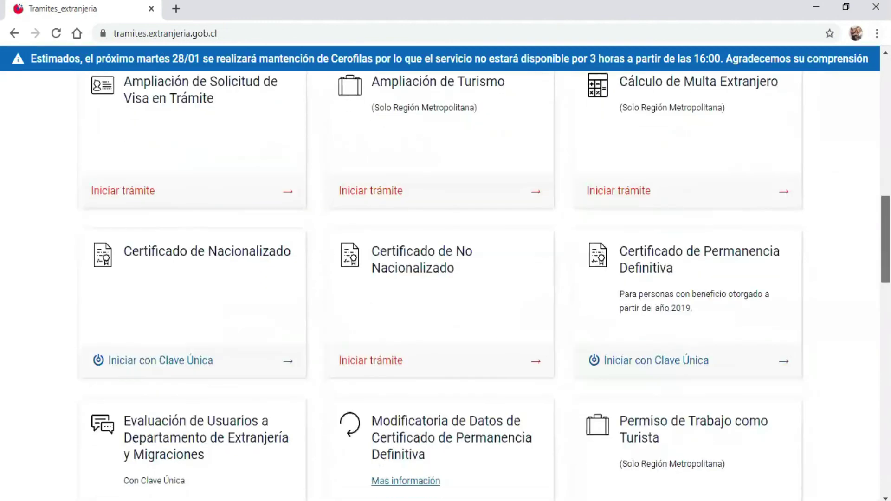
{"action": "scroll", "coordinate": [446, 279], "scroll_direction": "down", "scroll_amount": 5}
{"action": "scroll", "coordinate": [445, 278], "scroll_direction": "up", "scroll_amount": 20}
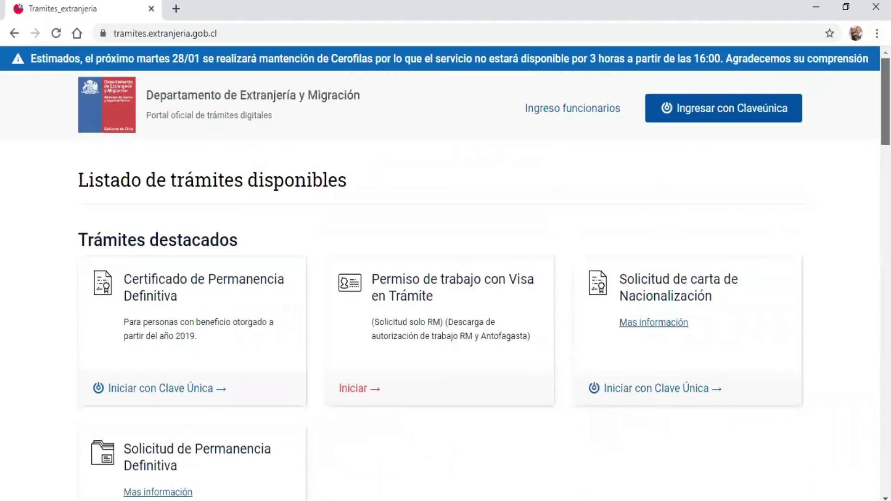